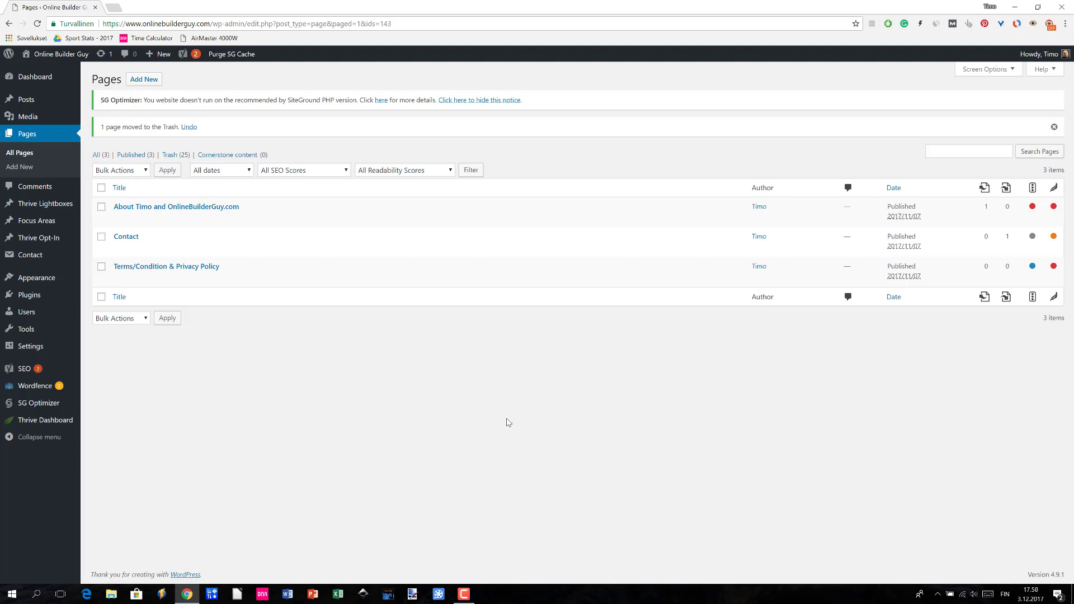
Create a new WordPress page and enter the title 'My Static Page'.
left_click(22, 168)
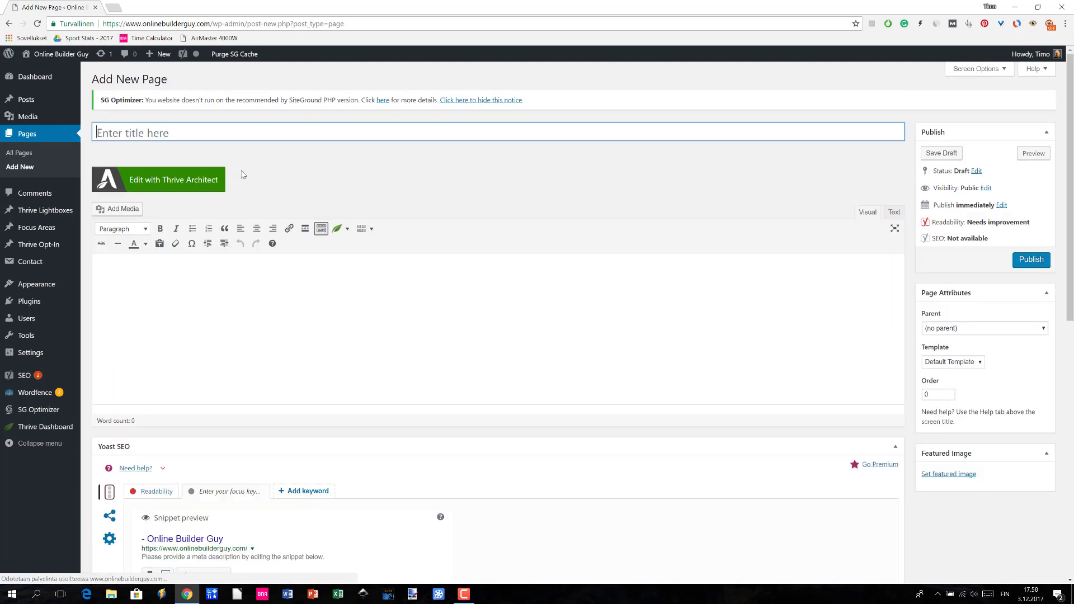
type("M")
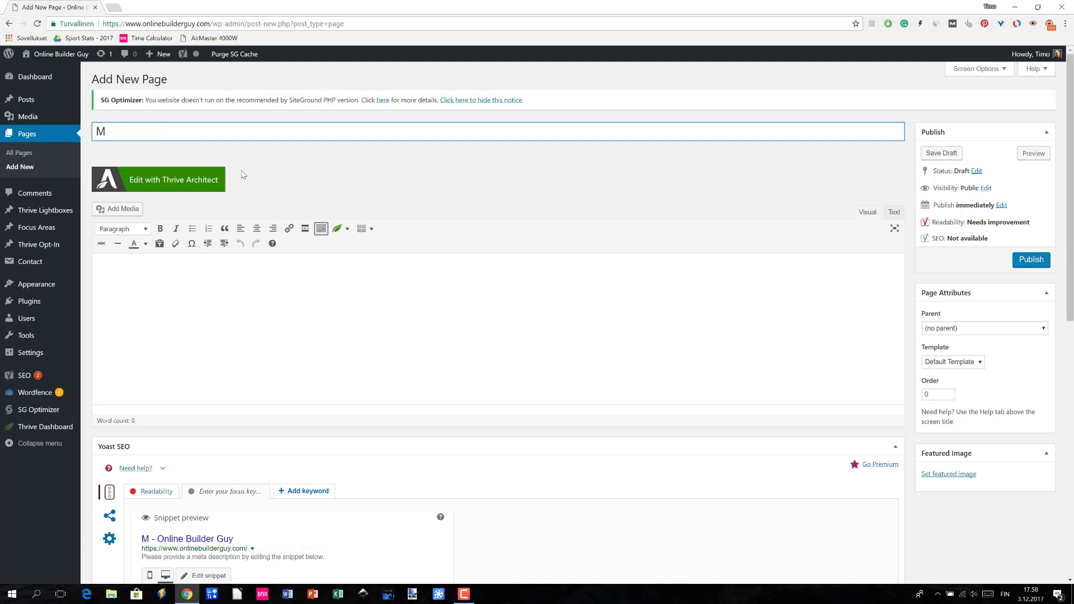
type("y Static")
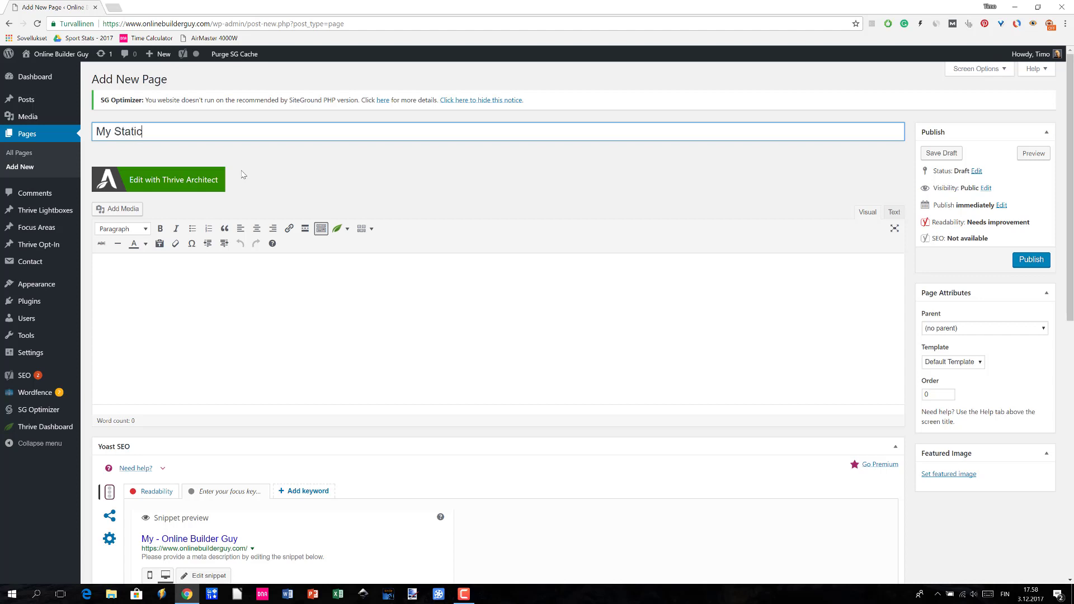
type(" Page")
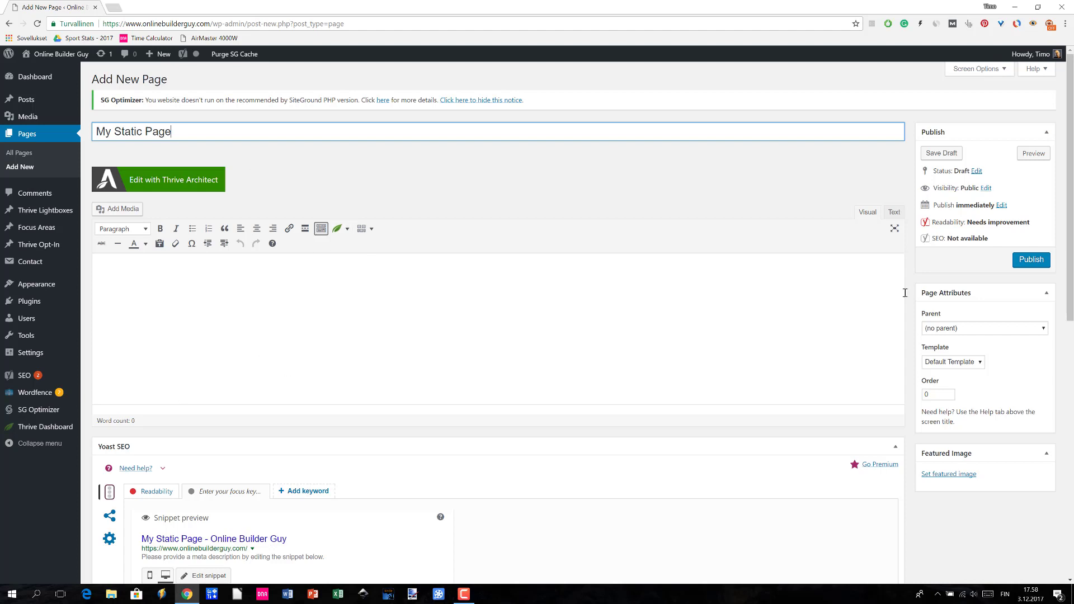
Save 'My Static Page' as a draft.
left_click(940, 156)
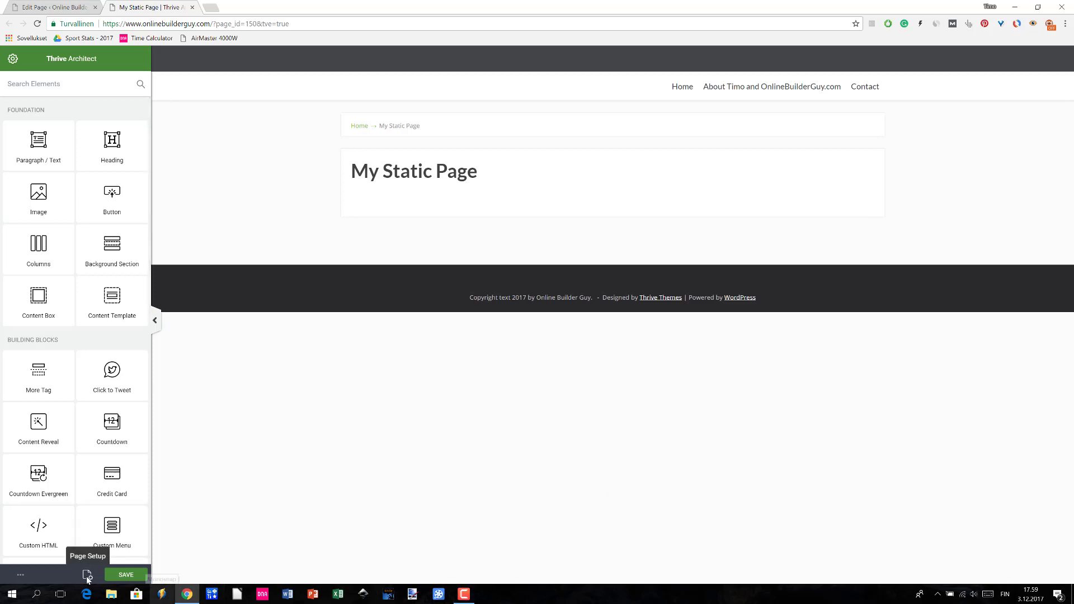
Open the page settings and show the Template Setup options for landing page templates.
left_click(87, 576)
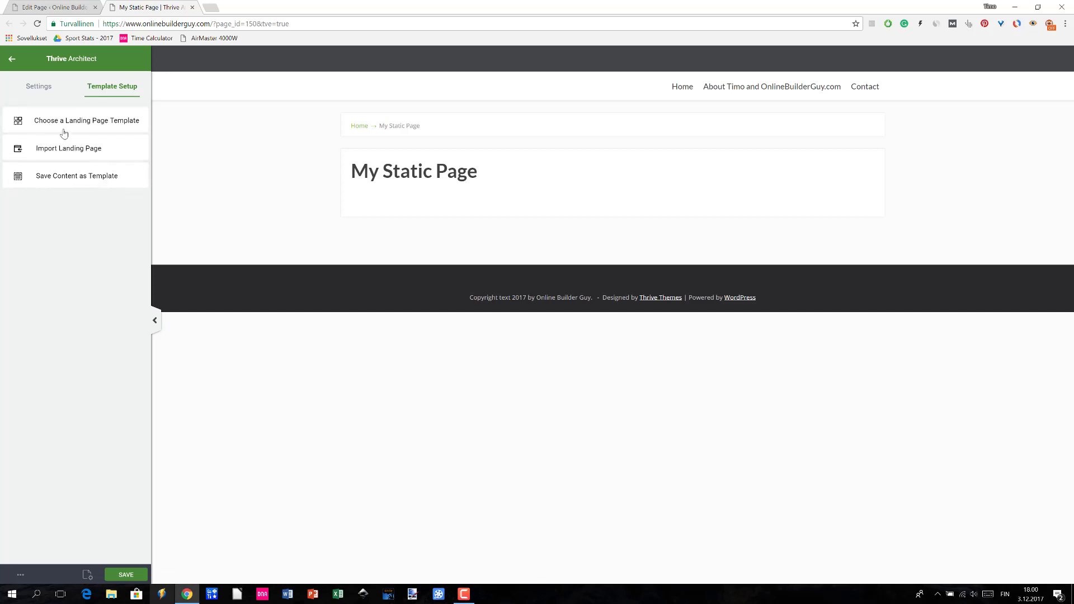
left_click(12, 59)
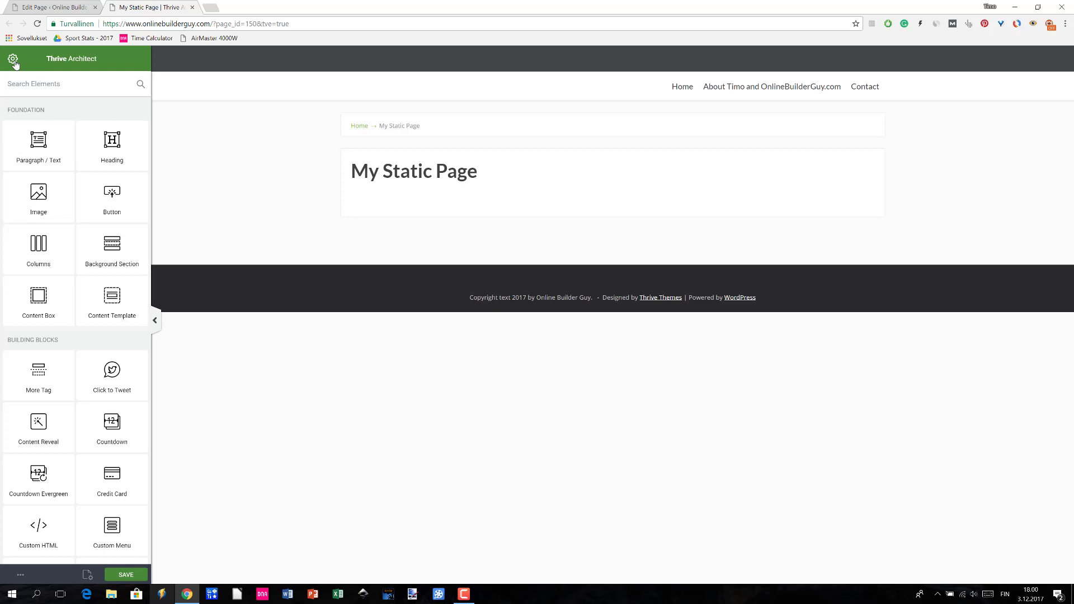
left_click(13, 60)
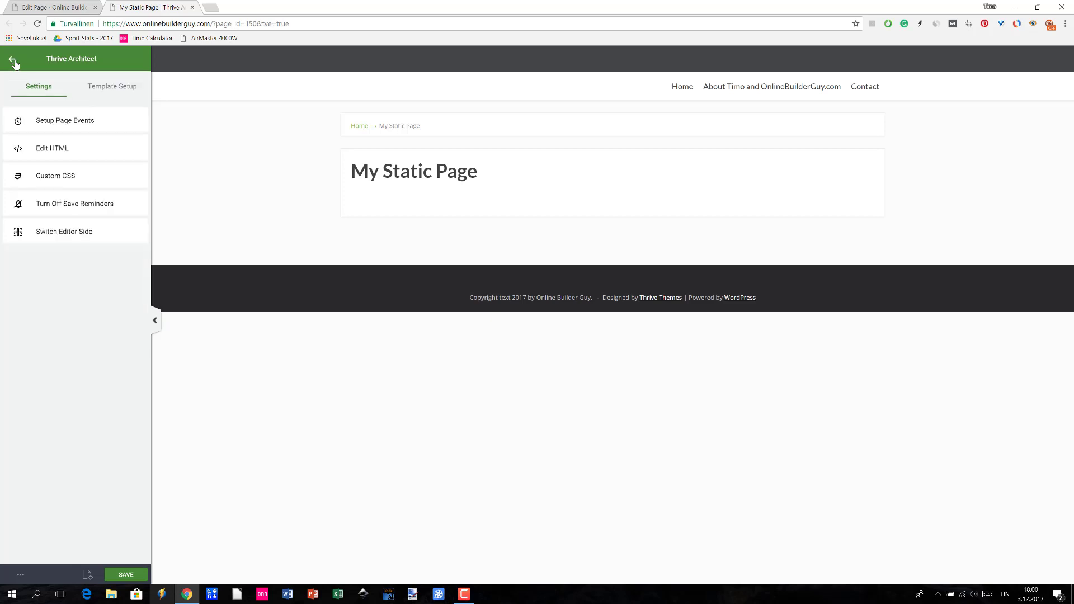
left_click(104, 91)
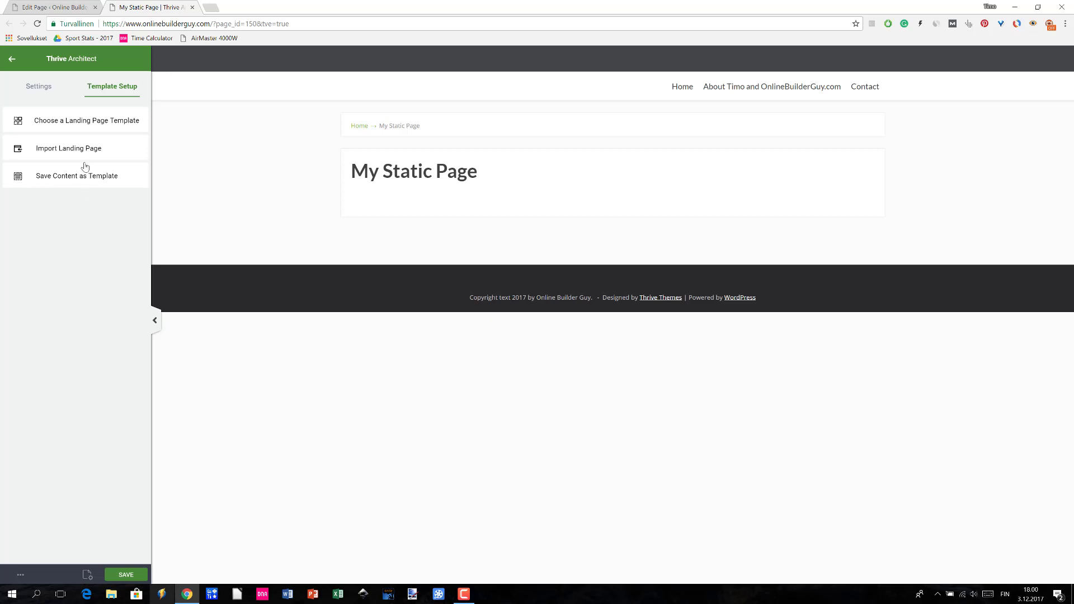
Expand the Blank template set and apply the Blank Page v2 landing page template.
left_click(110, 124)
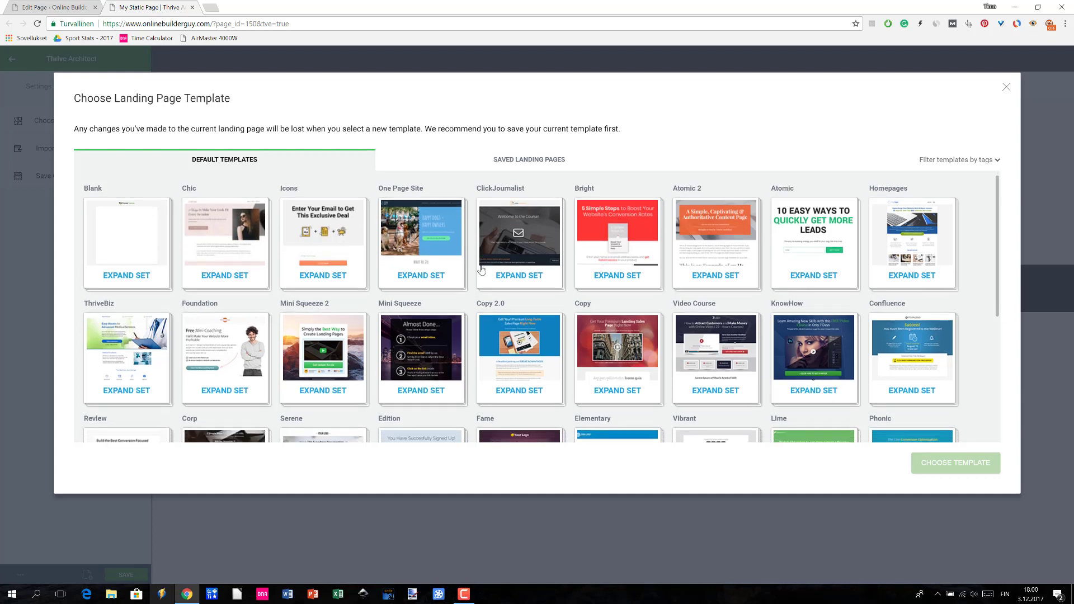
scroll(483, 273, "down", 4)
scroll(484, 272, "up", 4)
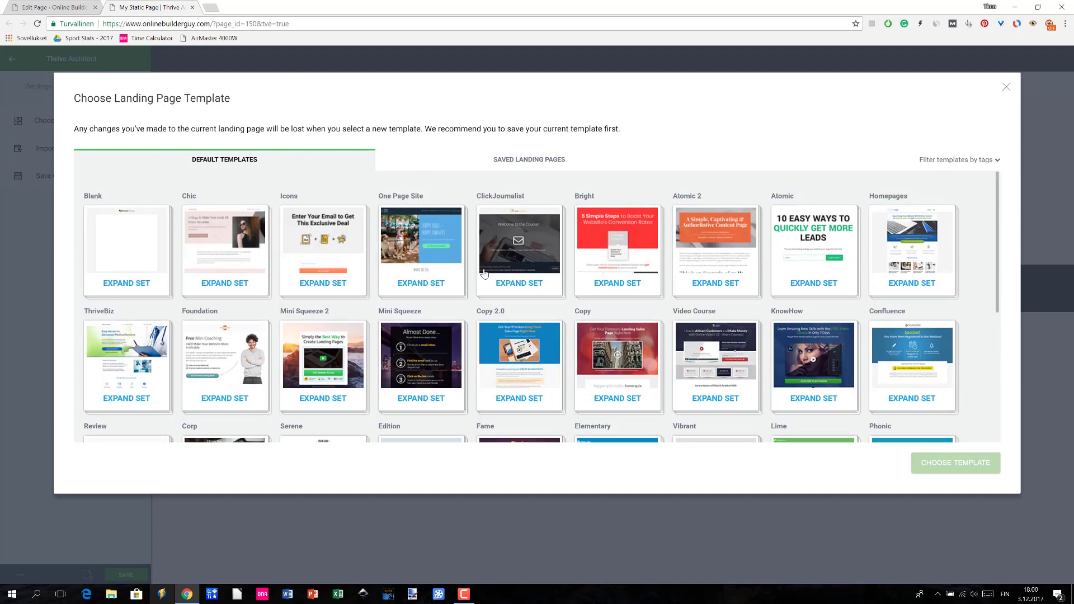
left_click(112, 252)
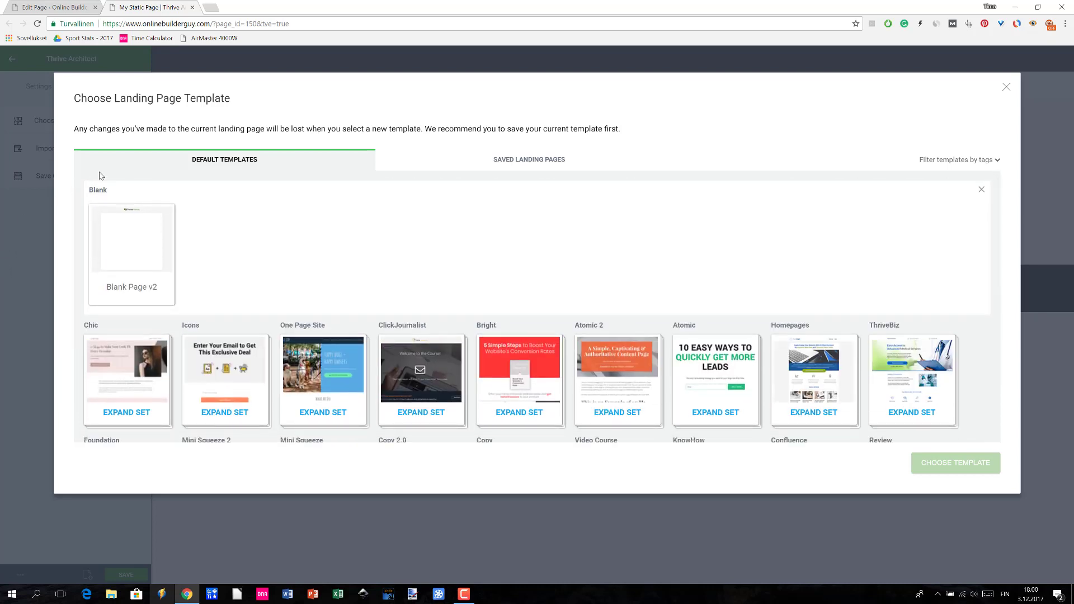
left_click(117, 231)
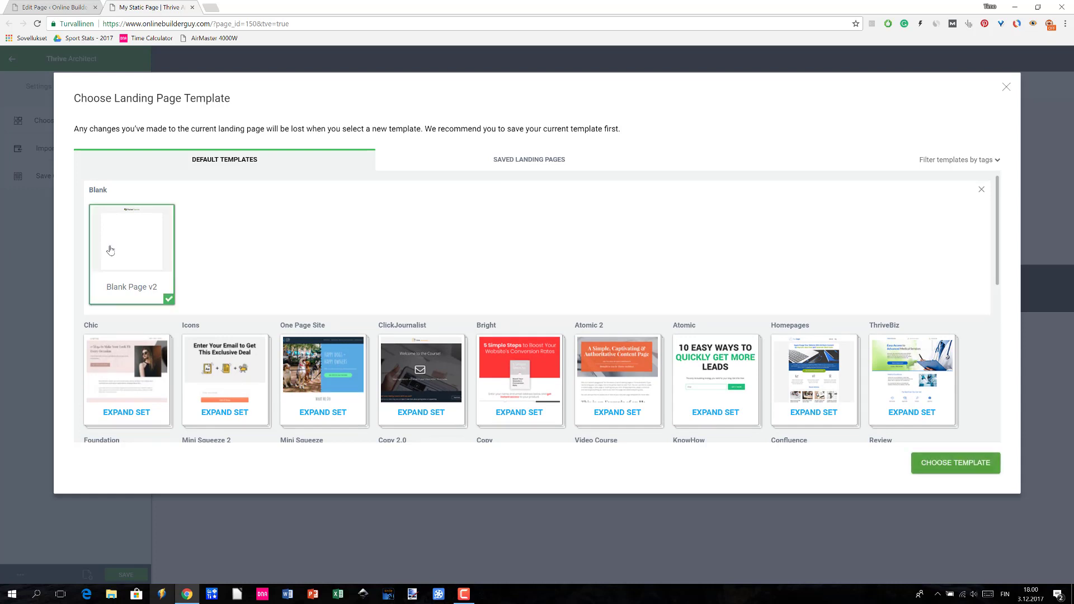
left_click(949, 471)
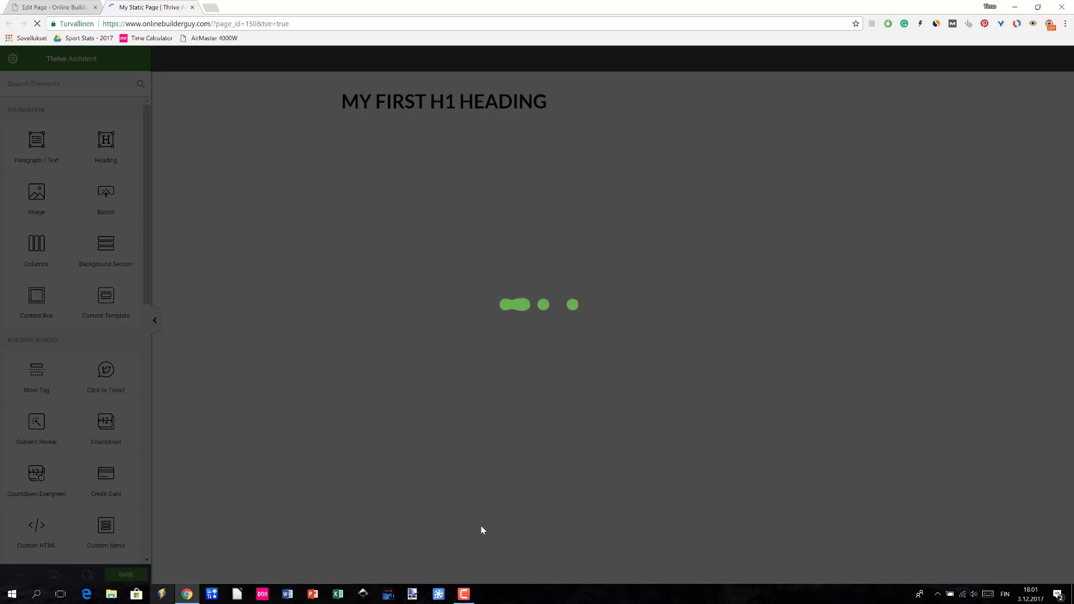
Return to the editor window once the Blank Page v2 template has loaded.
left_click(464, 594)
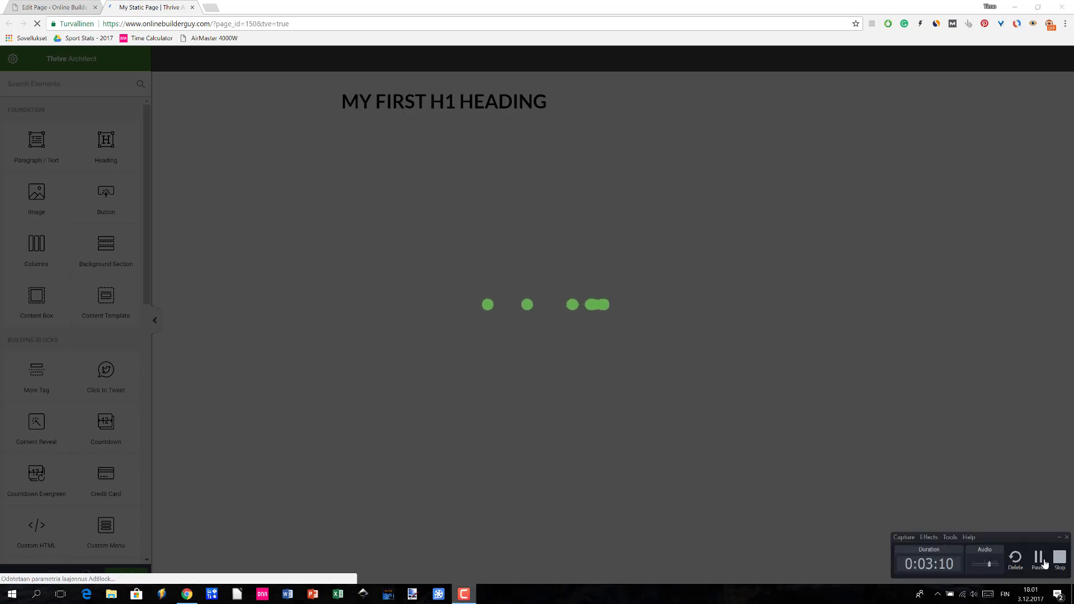
left_click(803, 379)
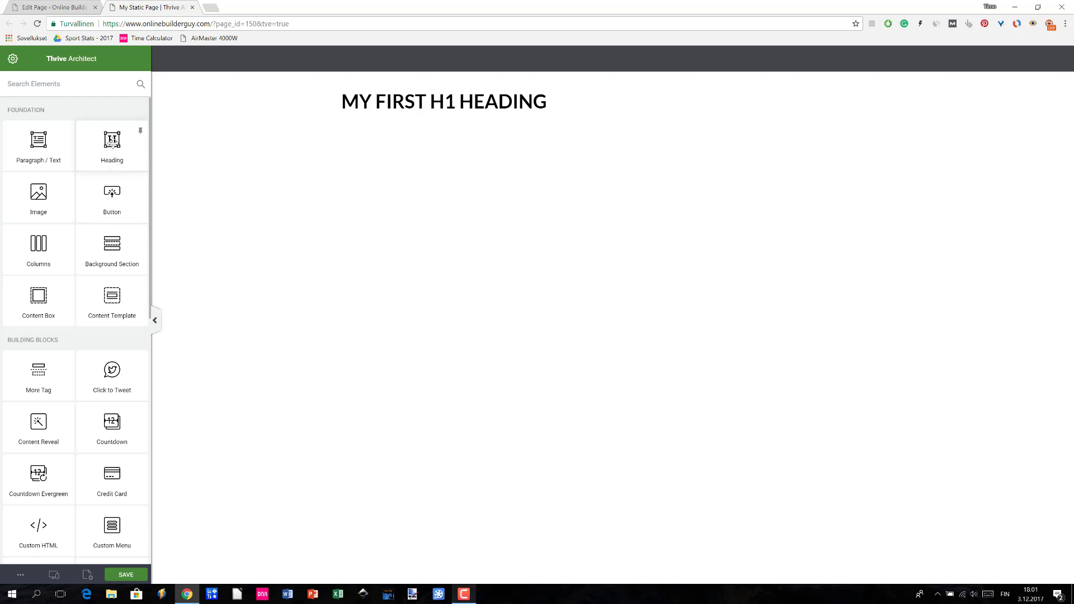
Add a second heading reading 'MY LANDING PAGE HEADING' below the first one.
left_click_drag(112, 140, 497, 117)
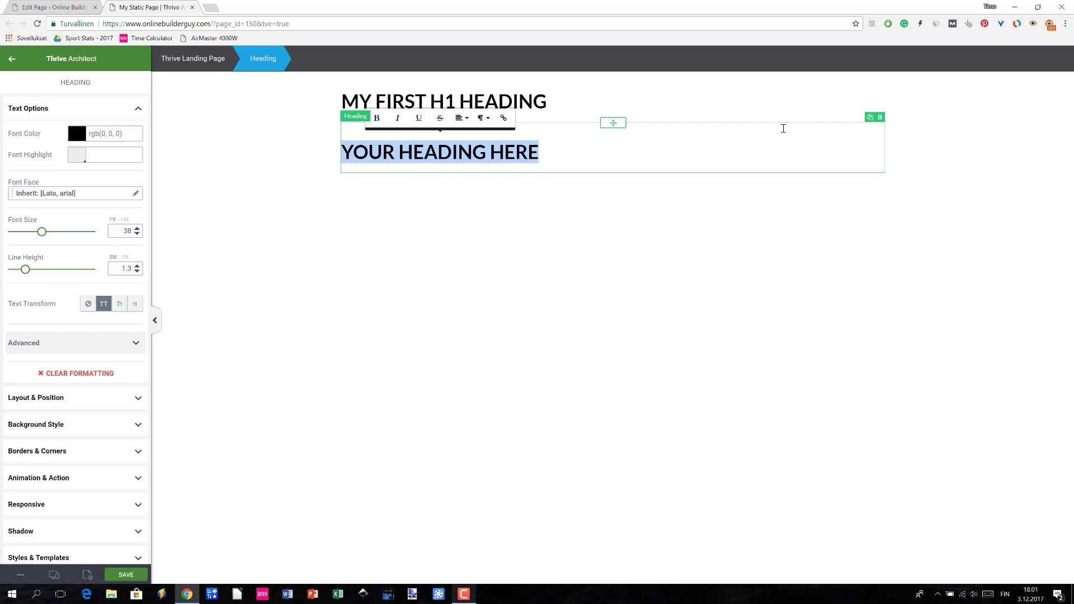
type("MY LAD")
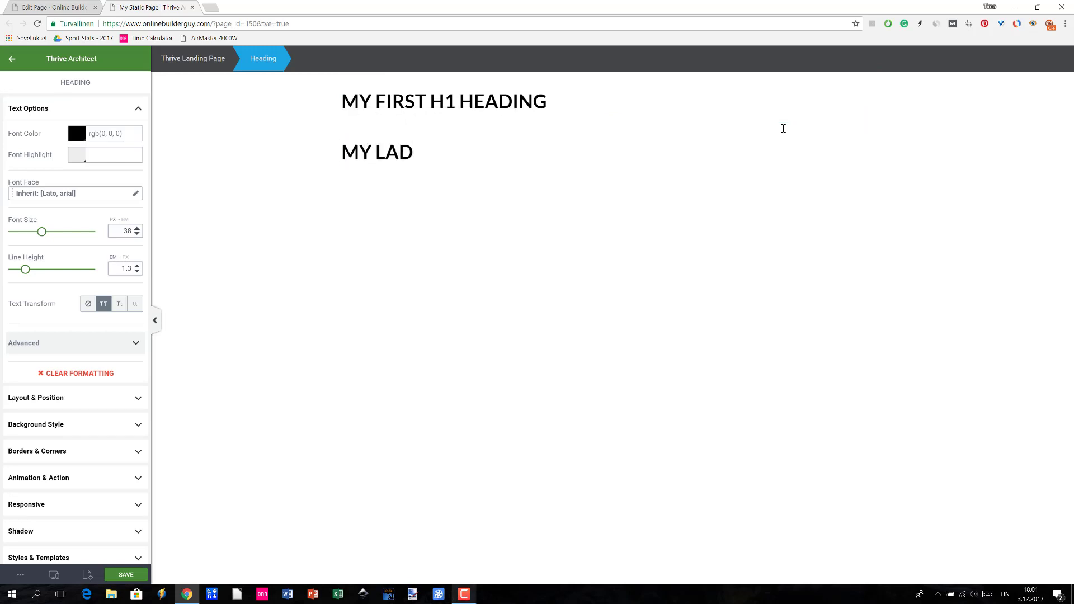
key("BackSpace")
type("NDING ")
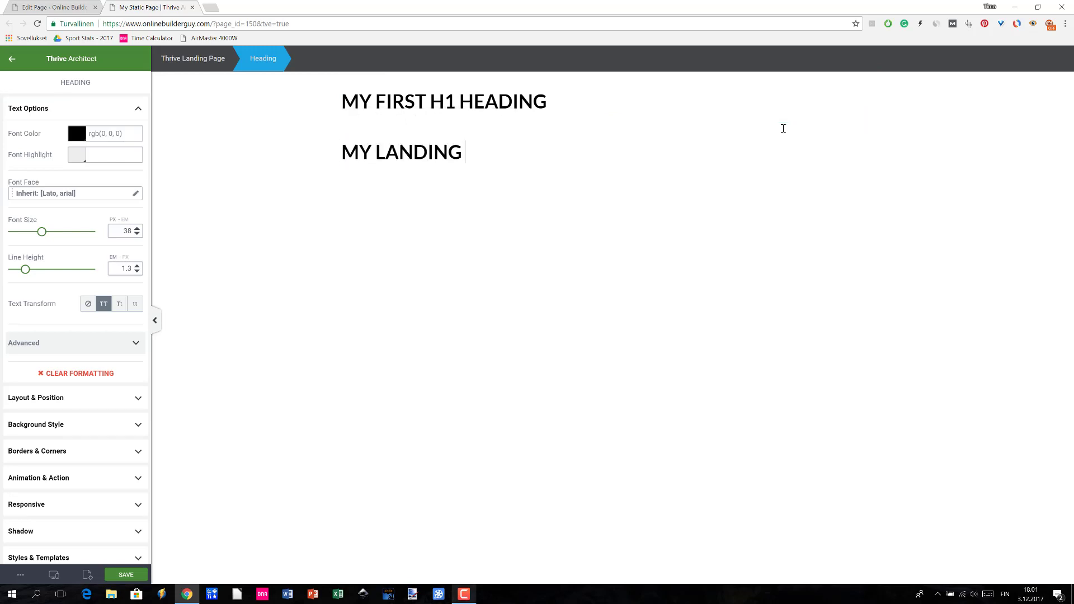
type("PAGE HEADING")
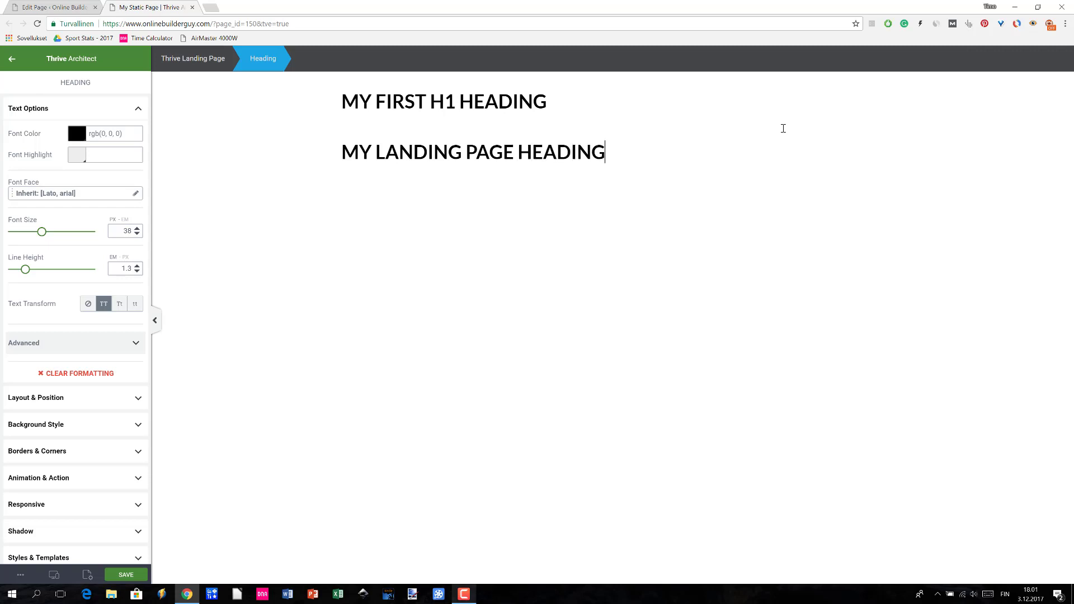
left_click(754, 126)
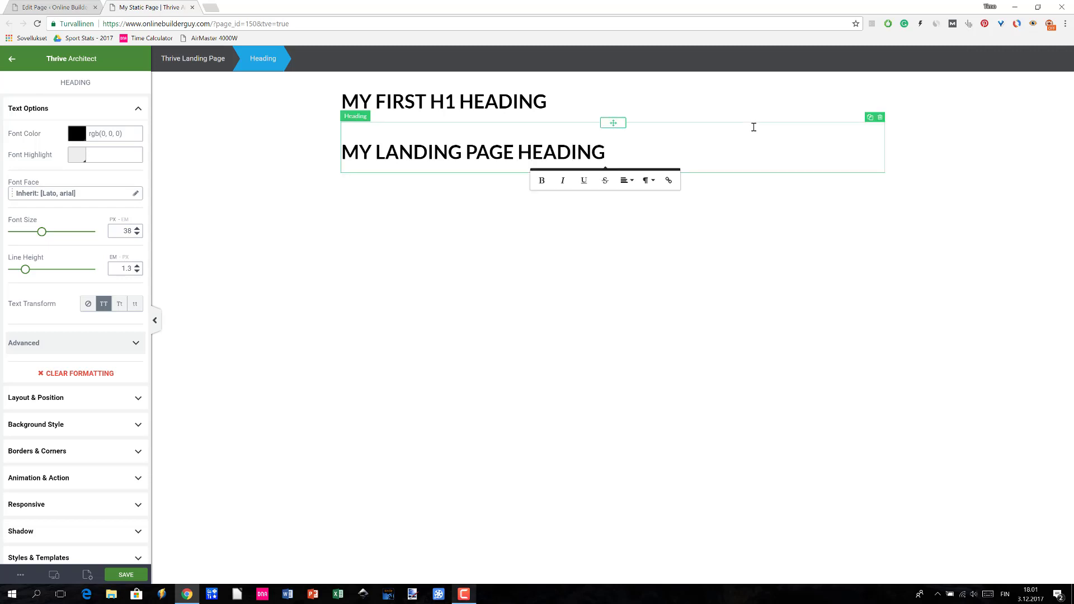
left_click(16, 61)
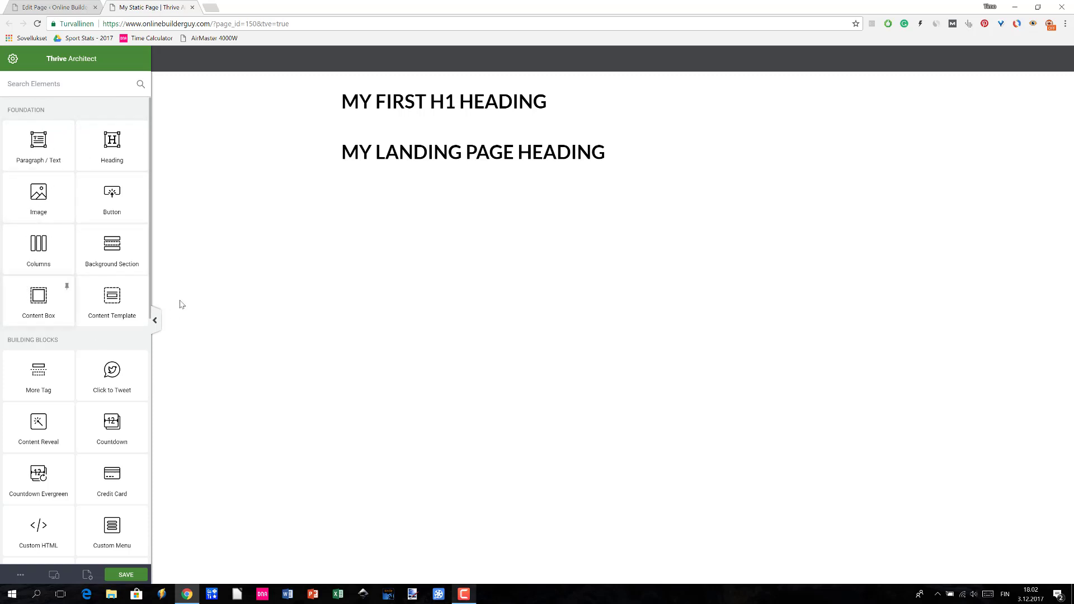
Enlarge the 'MY LANDING PAGE HEADING' text to a 59 px font size.
left_click(384, 152)
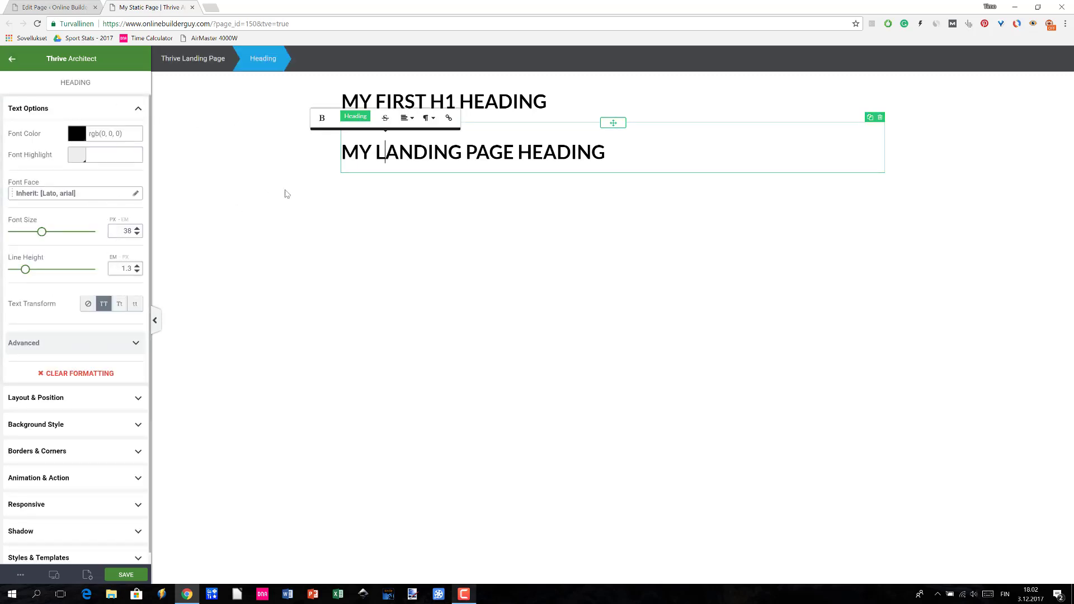
left_click_drag(612, 151, 338, 152)
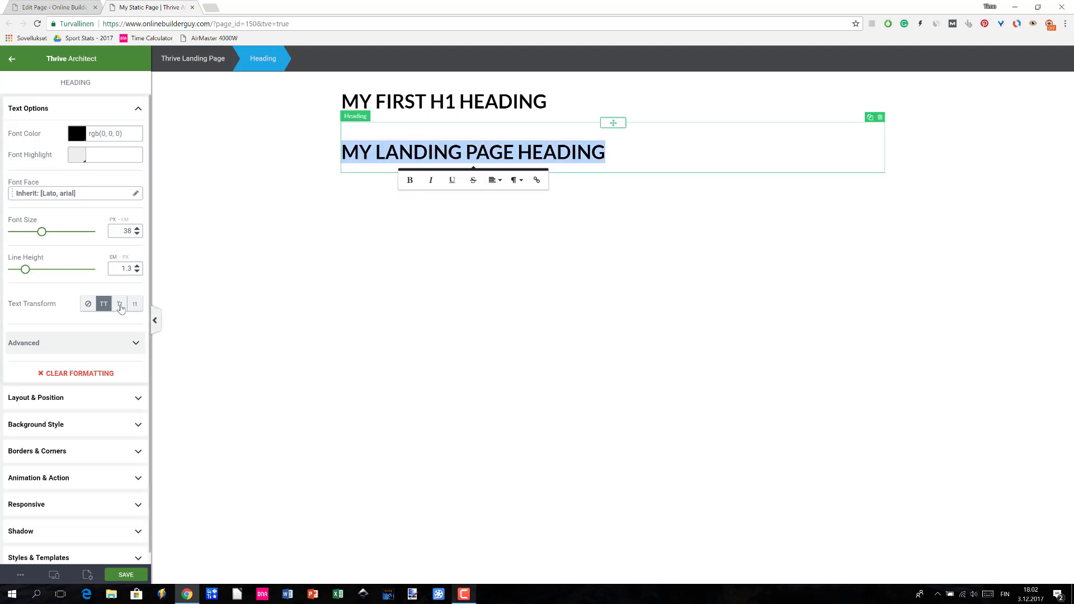
left_click_drag(42, 232, 60, 235)
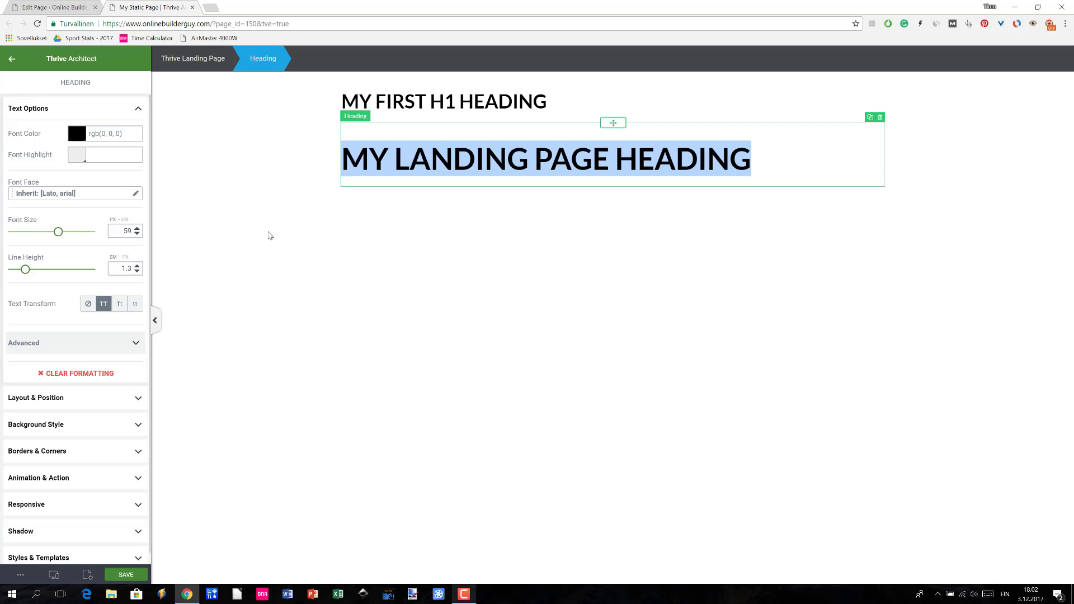
left_click(338, 216)
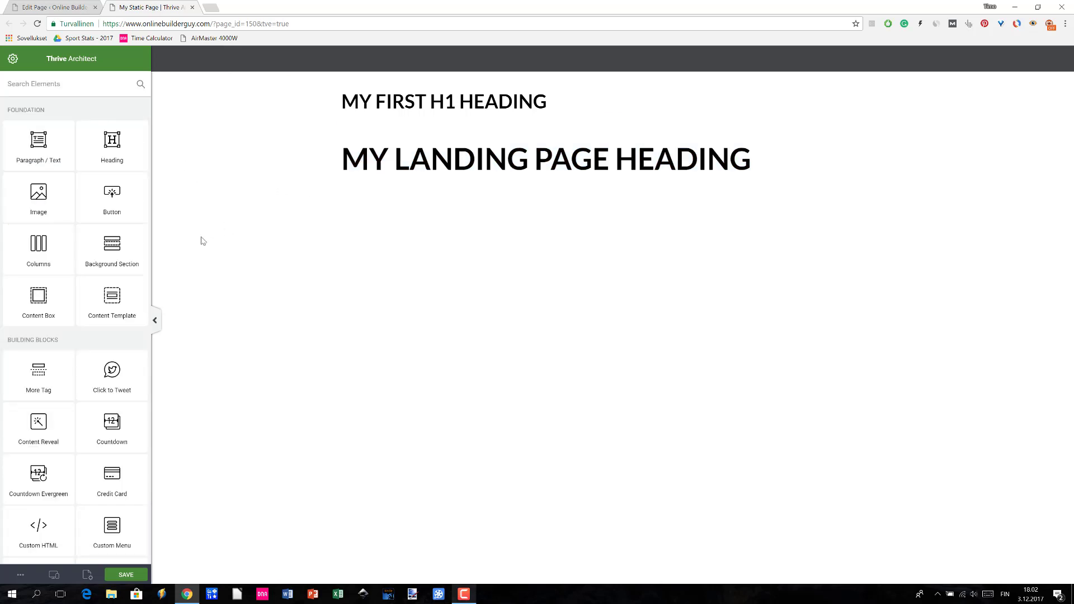
left_click(717, 153)
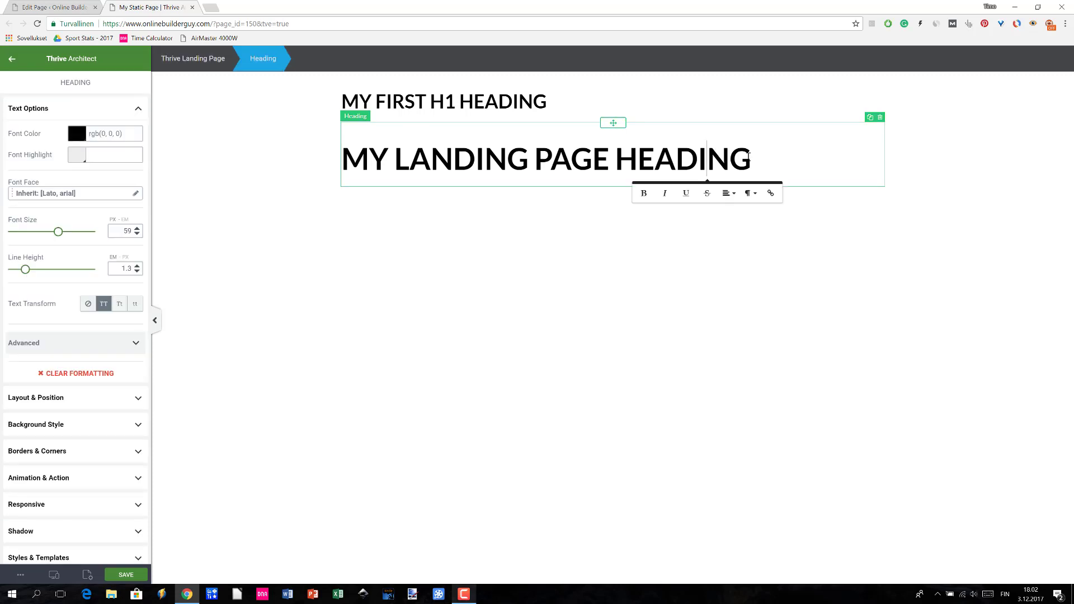
left_click_drag(751, 154, 333, 204)
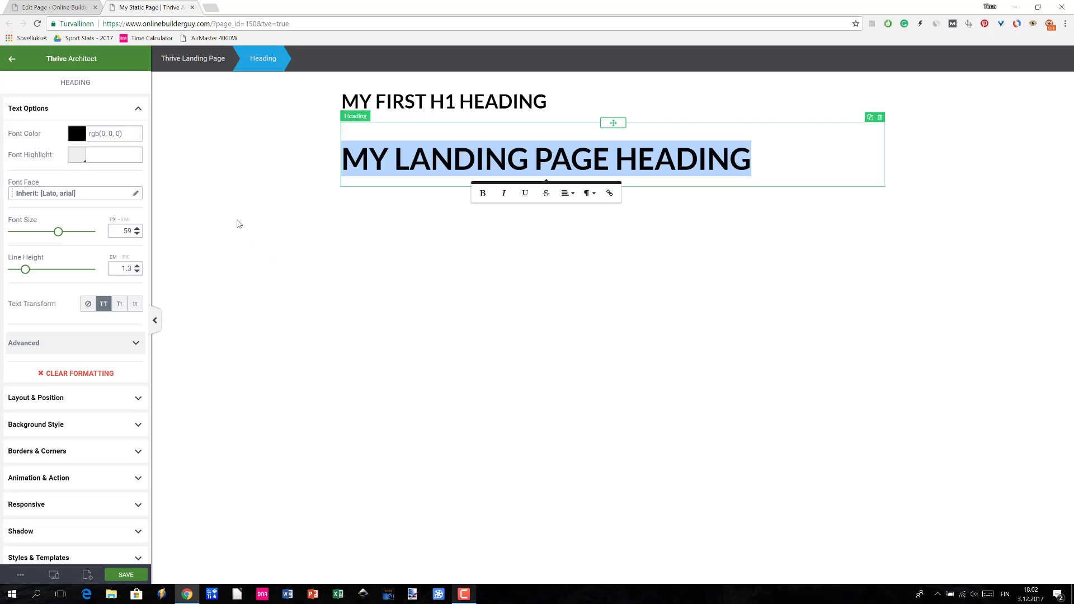
Add a Lorem Ipsum text paragraph below the landing page heading.
left_click(11, 60)
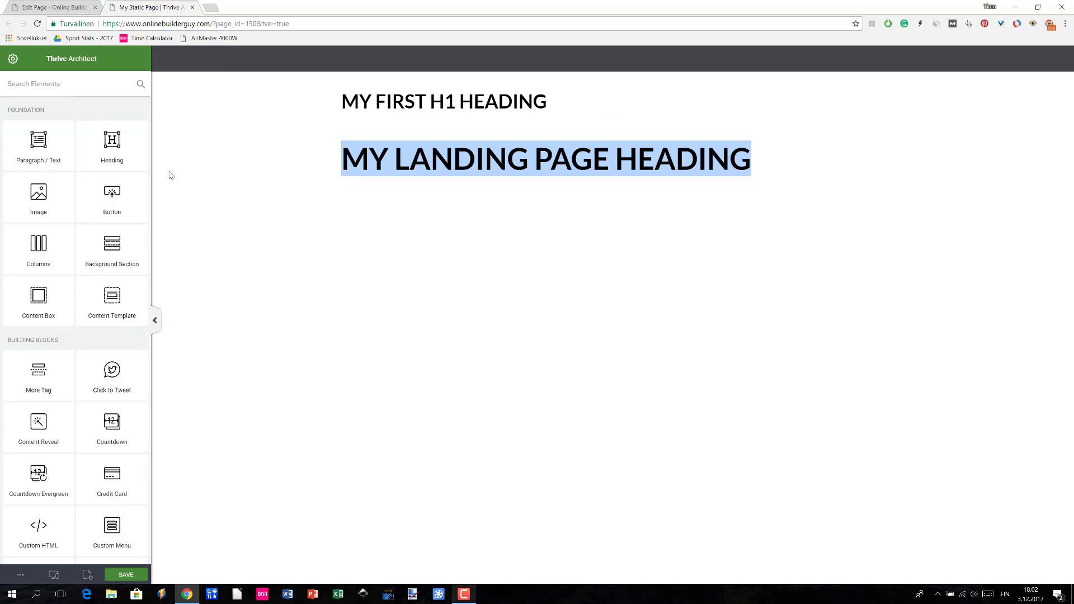
left_click_drag(39, 143, 476, 185)
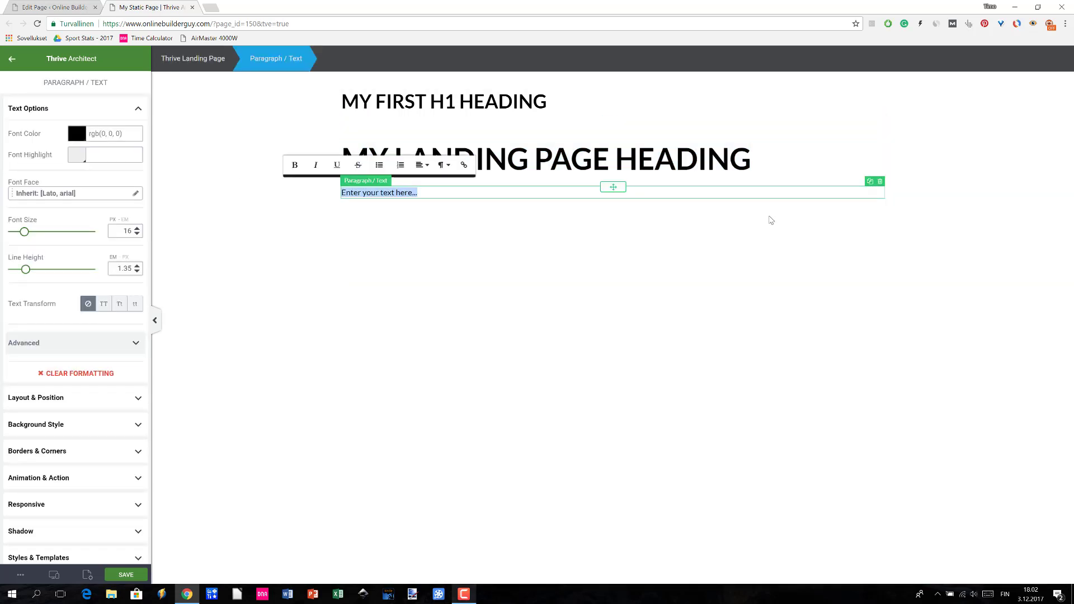
type("Lorte")
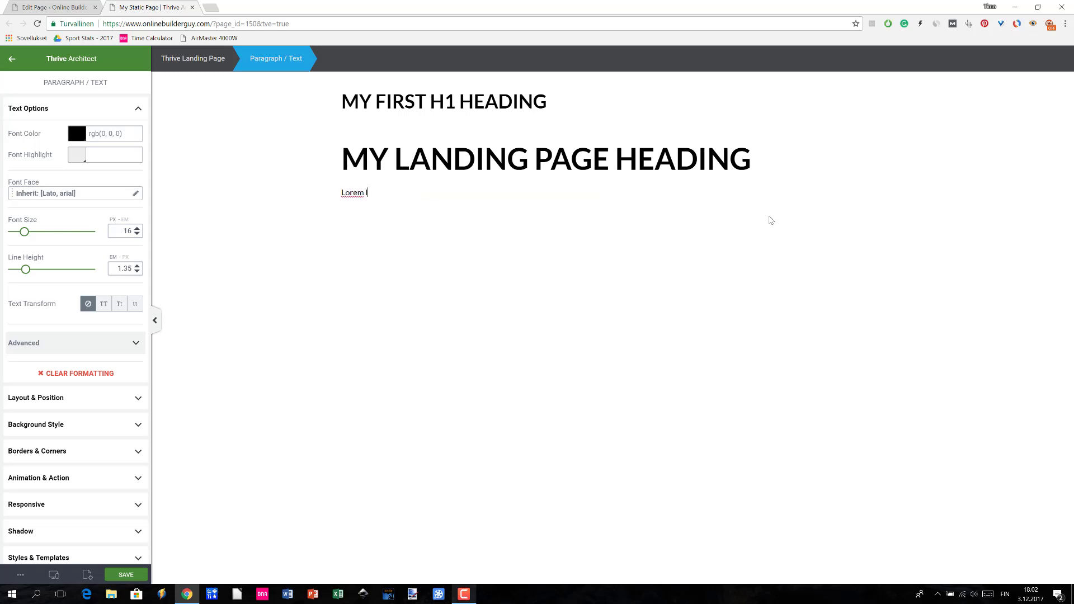
type(" Ipsum ...")
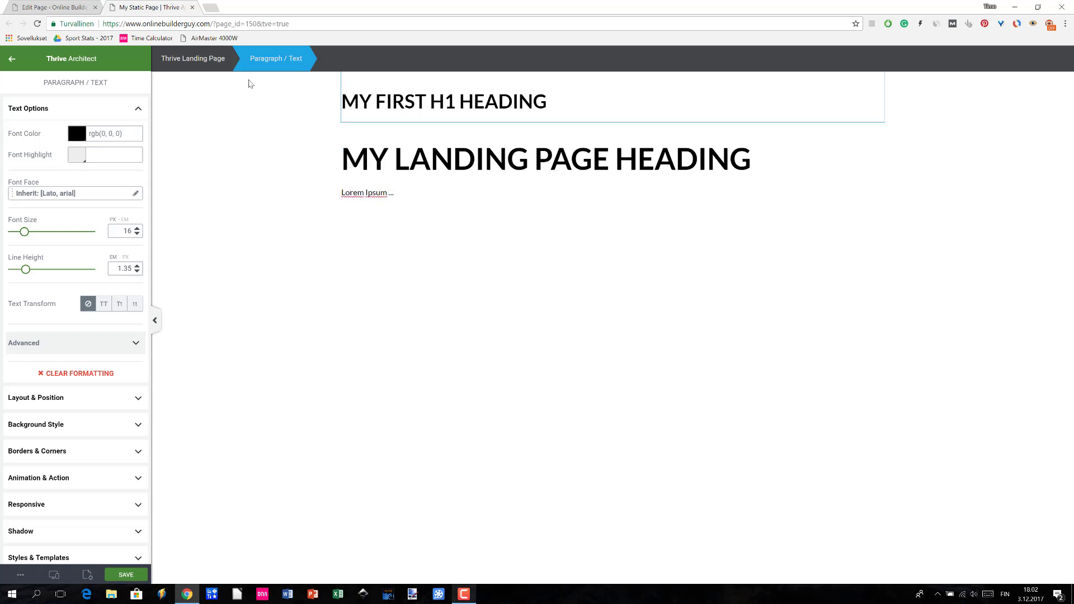
left_click(11, 58)
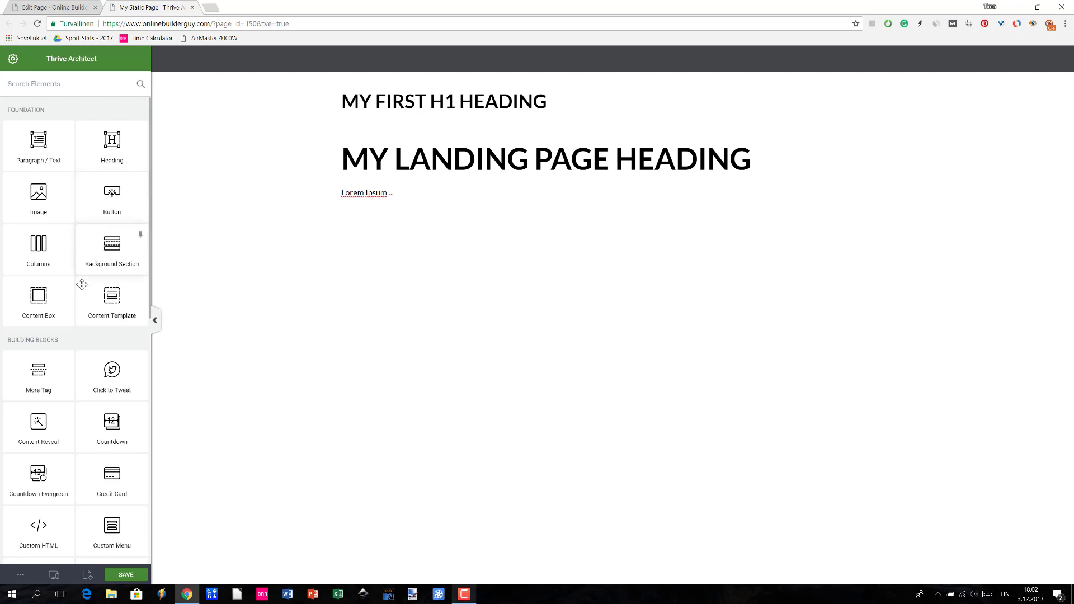
Place a Lead Generation form with Name and Email fields under the paragraph.
scroll(79, 293, "down", 7)
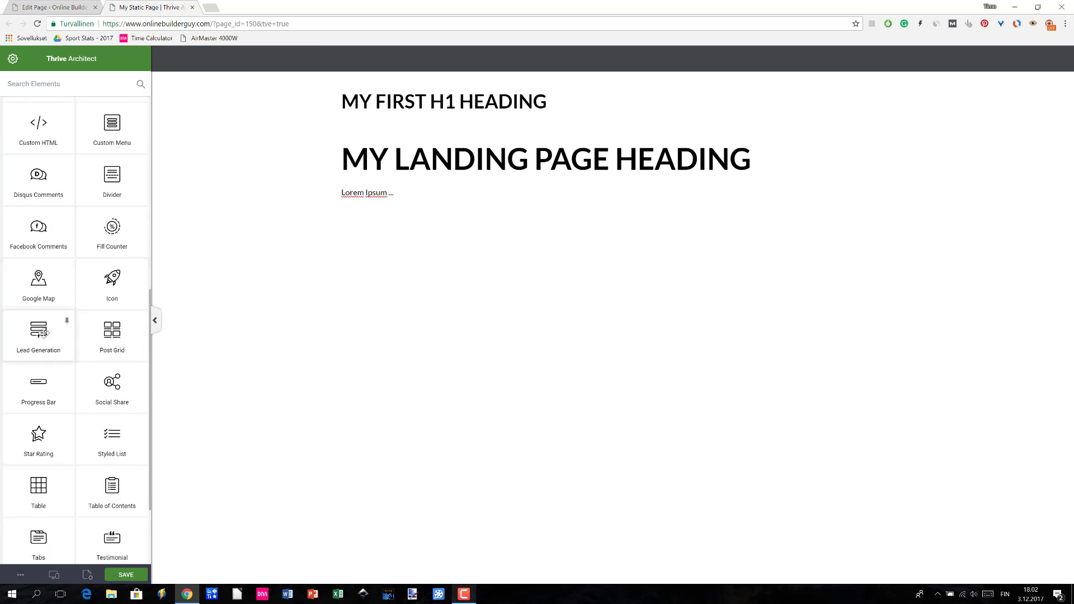
left_click_drag(38, 331, 582, 193)
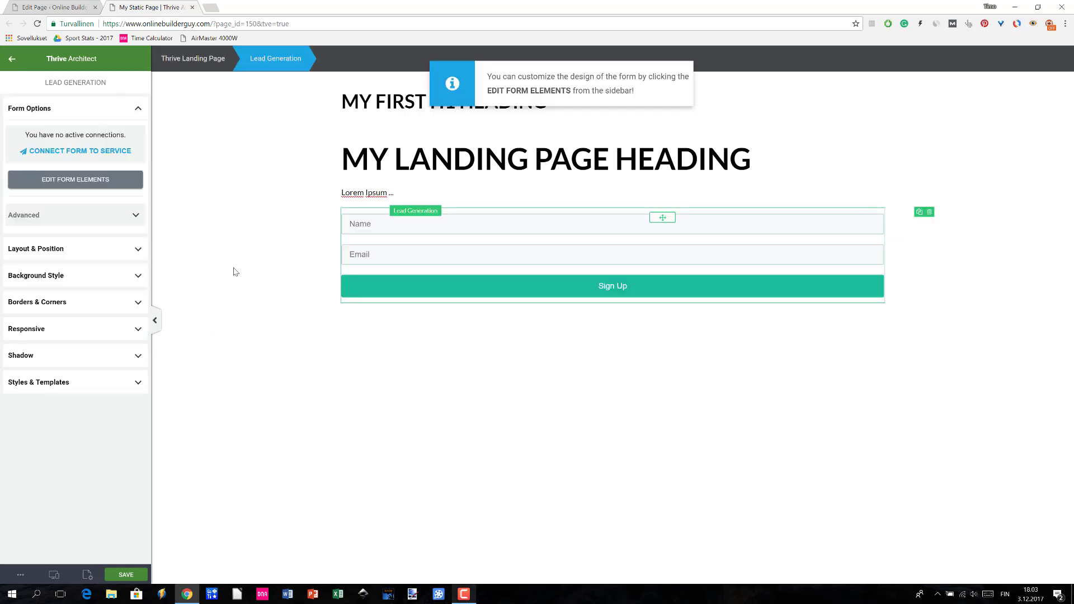
left_click(235, 271)
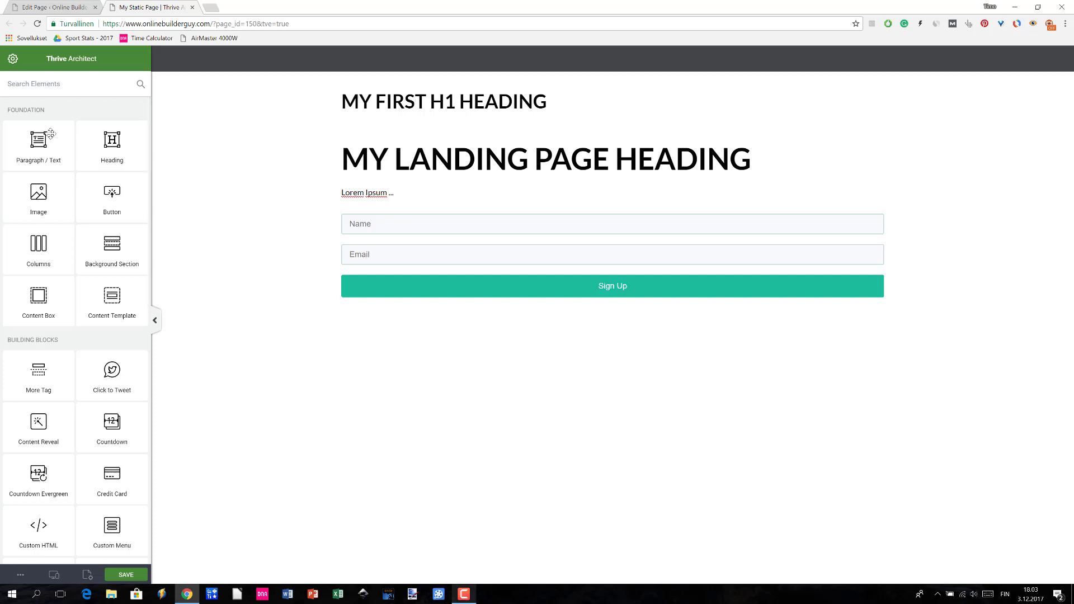
Save the page as a landing page template named 'My Silly Landing Page'.
left_click(12, 60)
left_click(115, 88)
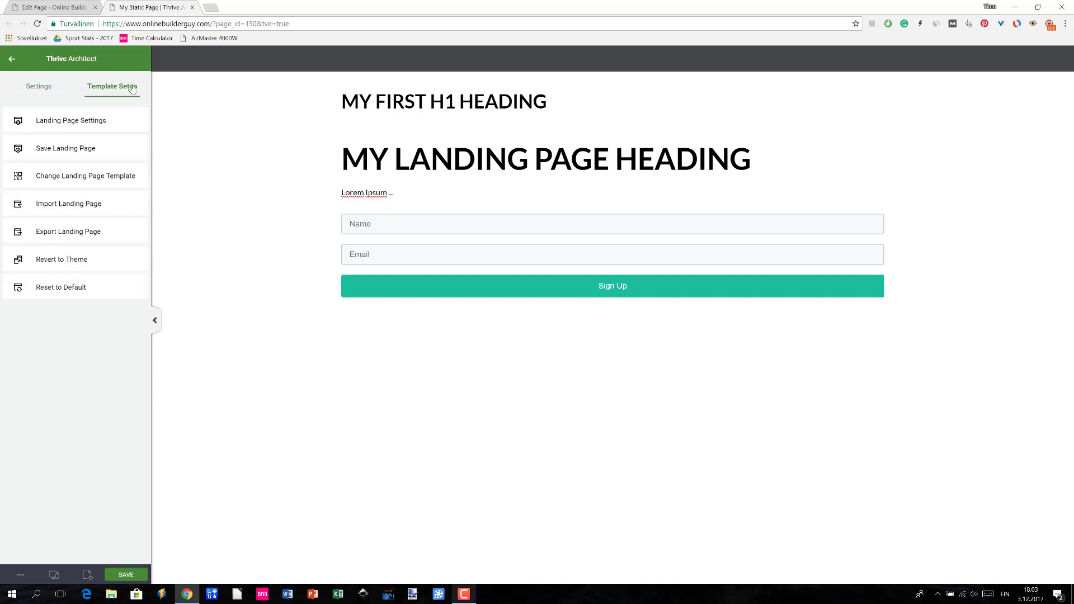
left_click(88, 149)
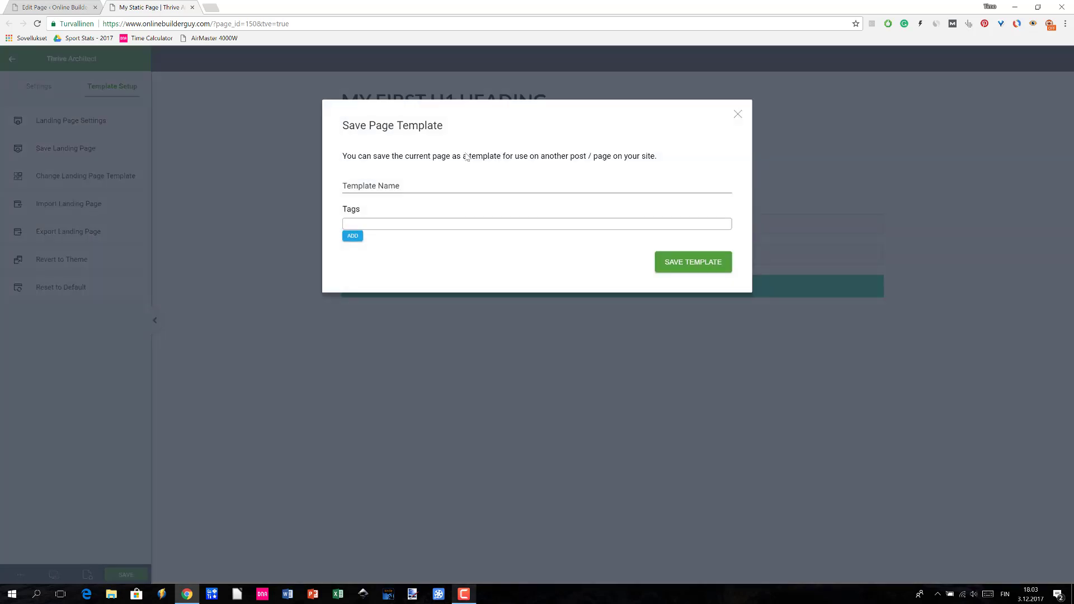
left_click(398, 187)
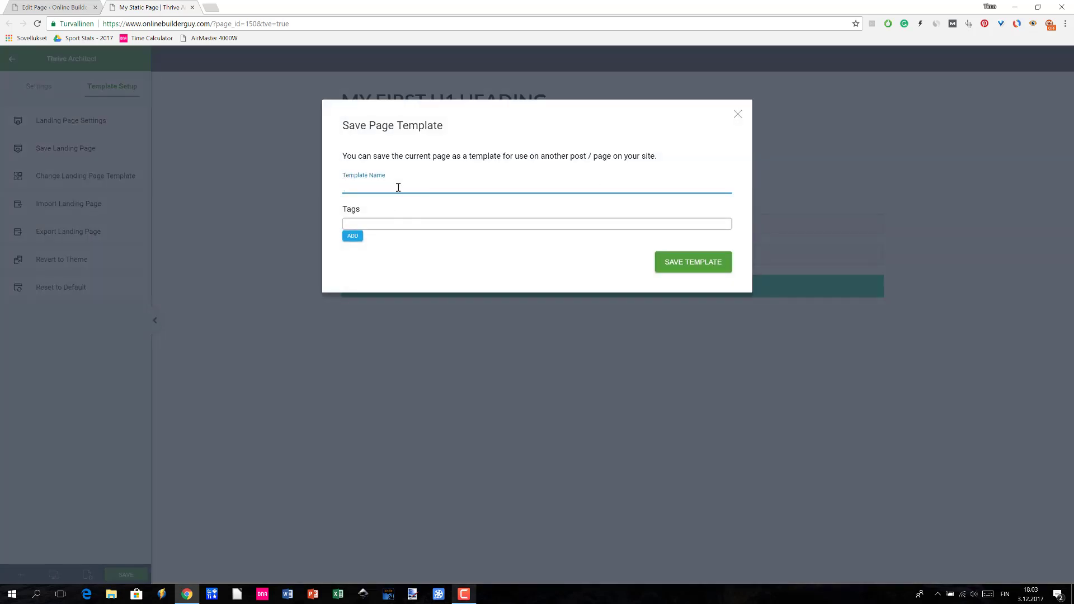
type("My Silly Landing Page")
left_click(679, 264)
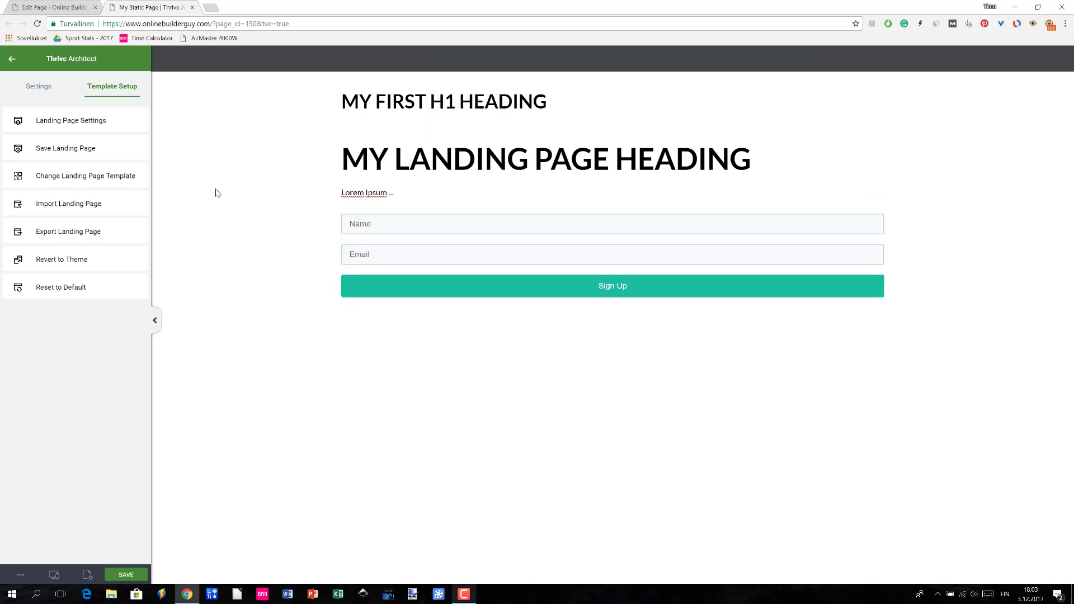
Close the Thrive Architect tab and add a new page in WordPress admin.
left_click(192, 7)
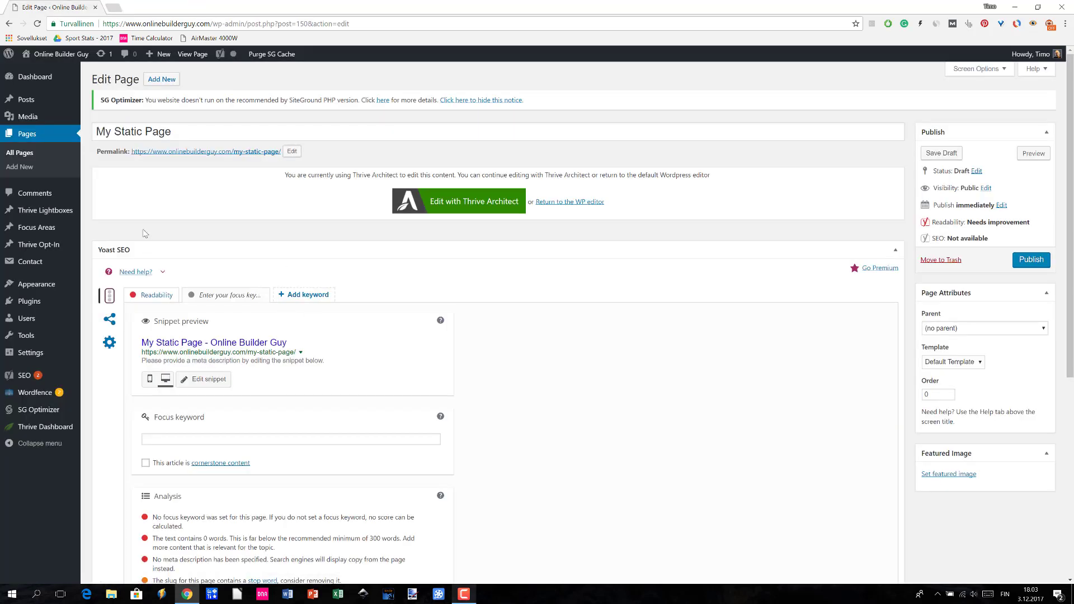
left_click(21, 168)
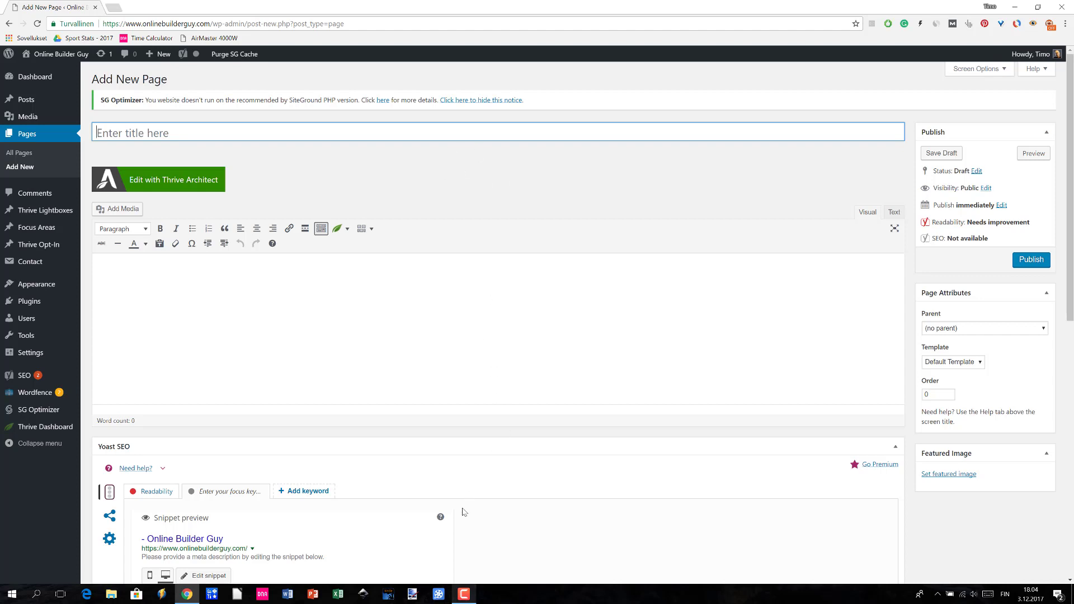
Show the Choose Landing Page Template gallery for 'My Saved Landing Page' via Template Setup.
left_click(469, 594)
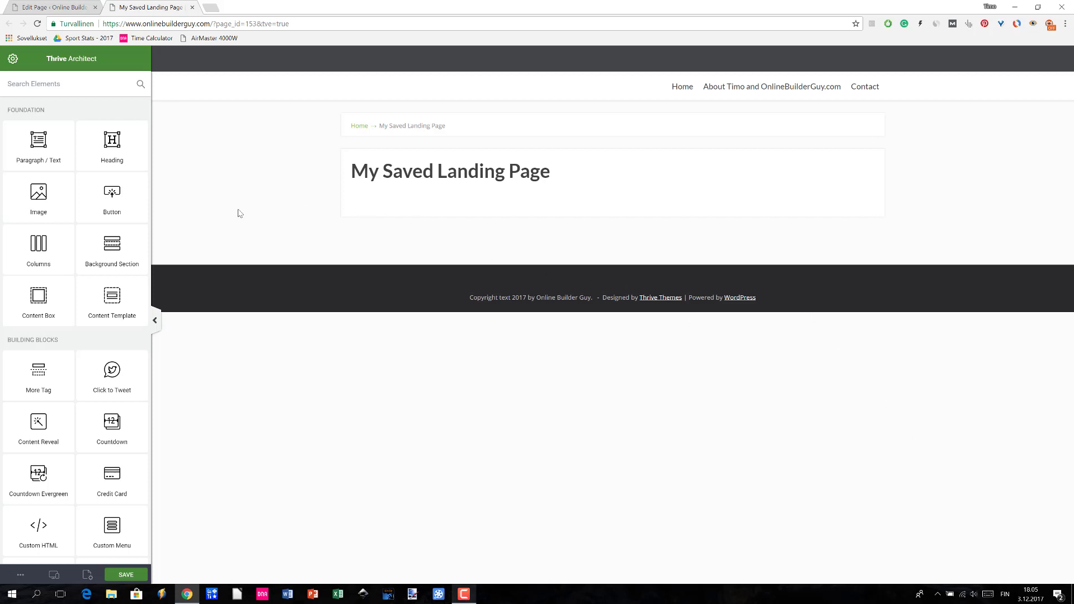
left_click(12, 60)
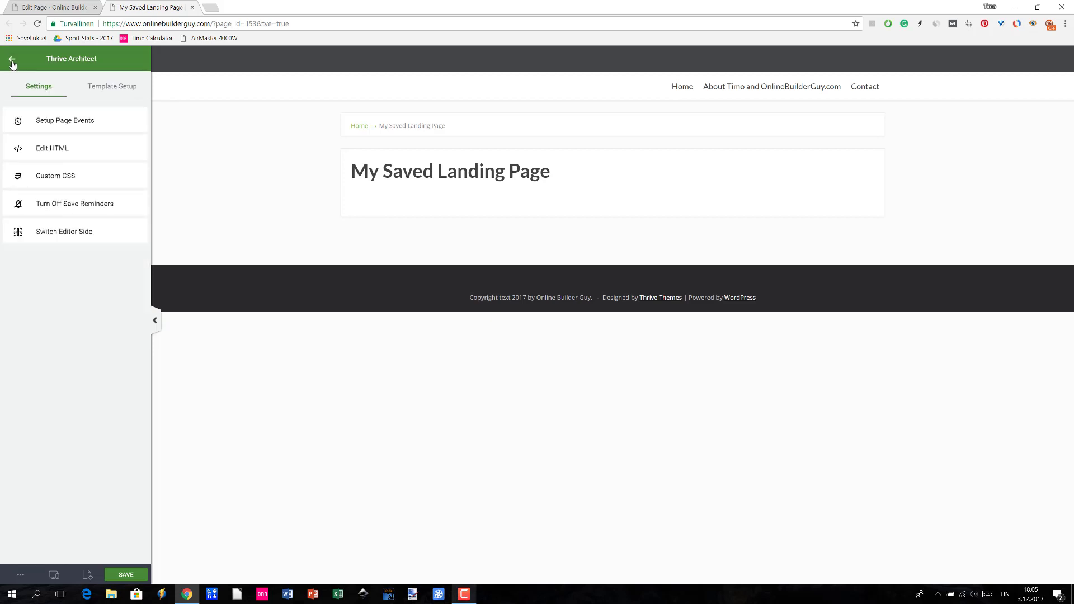
left_click(110, 88)
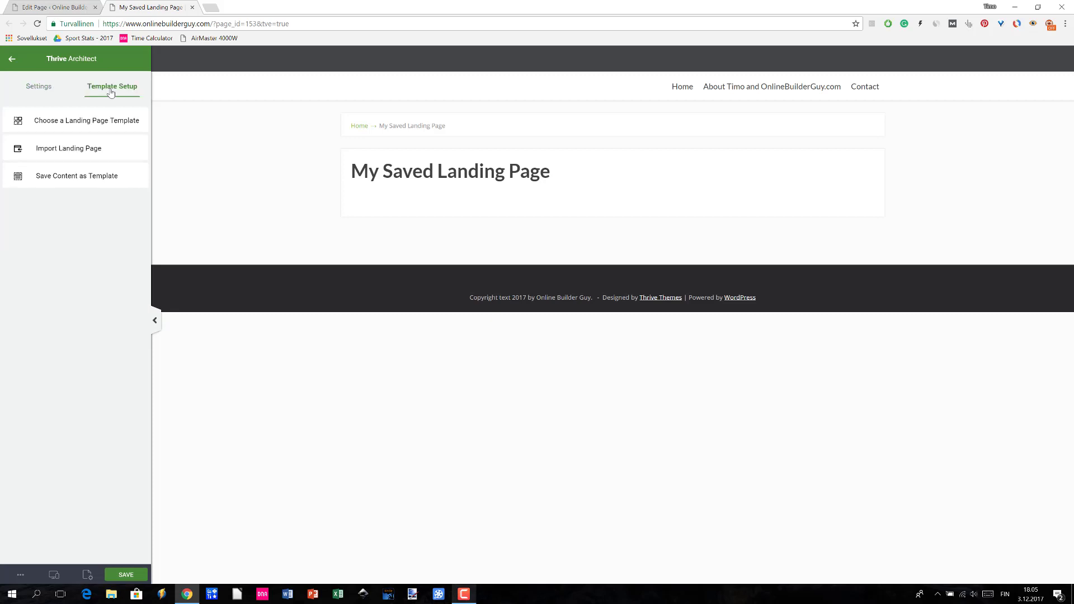
left_click(101, 120)
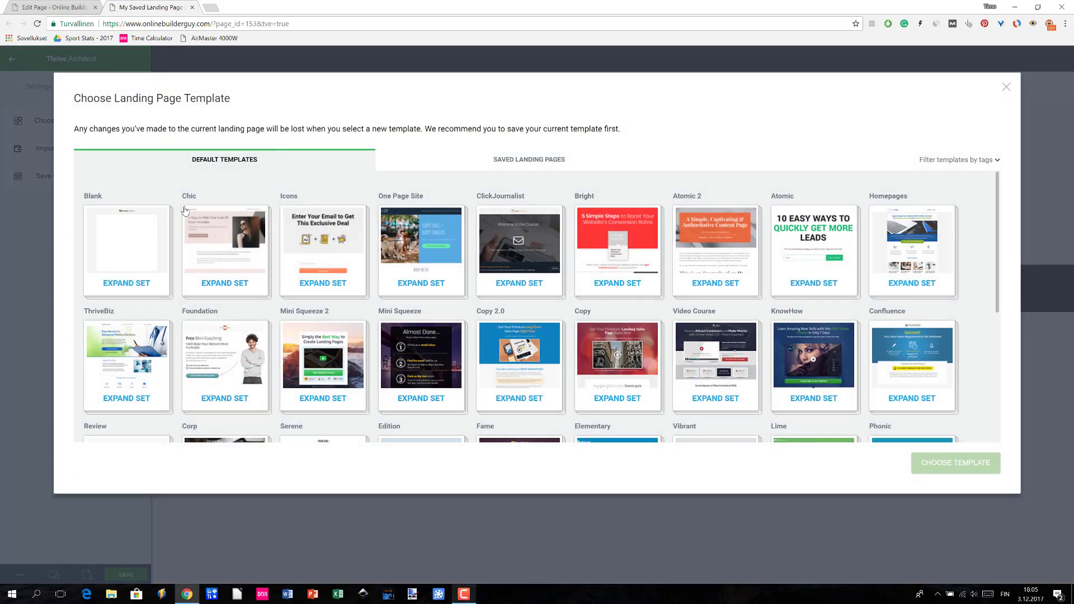
Pick the 'My Silly Landing Page' template from the Saved Landing Pages list.
left_click(530, 162)
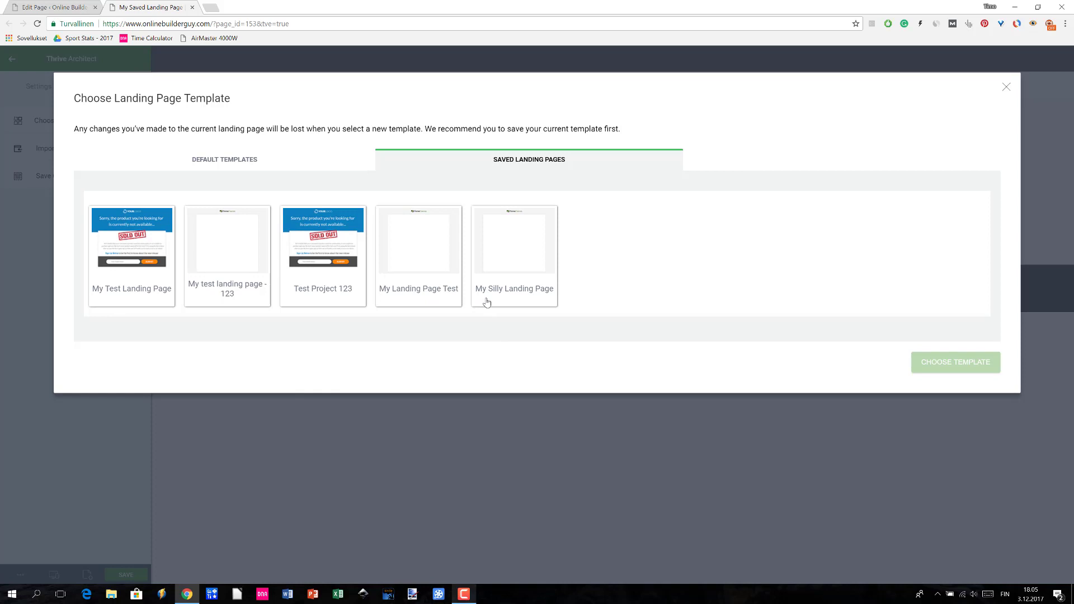
left_click(524, 260)
Load 'My Silly Landing Page' onto the new 'My Saved Landing Page' with Choose Template.
left_click(929, 364)
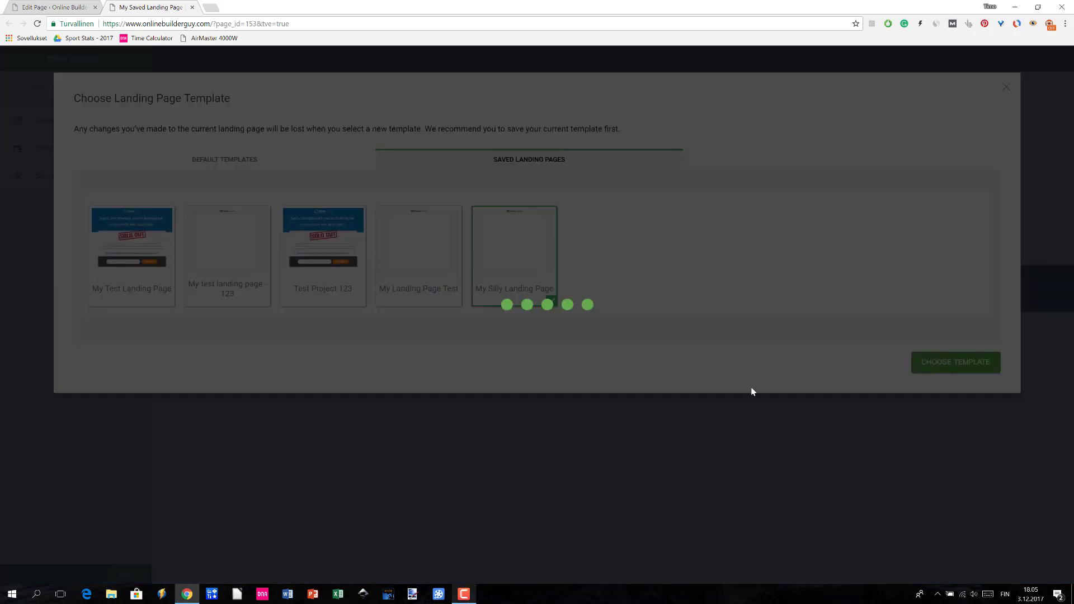